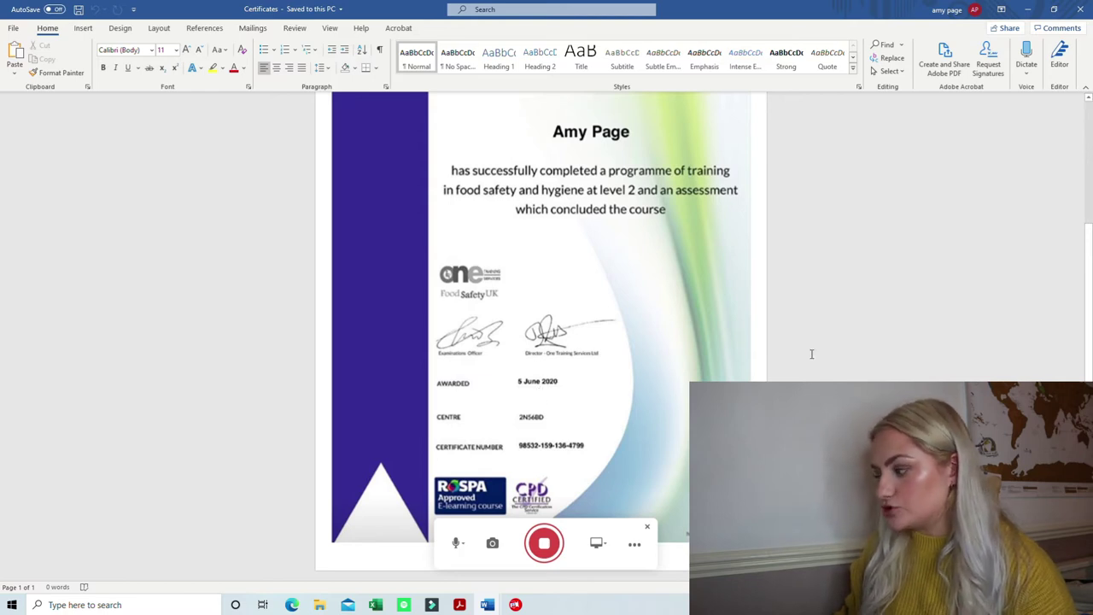
Step: Close the Certificates document and switch to the Sweet things - accounts workbook in Excel
scroll(714, 373, up, 3)
scroll(714, 374, up, 1)
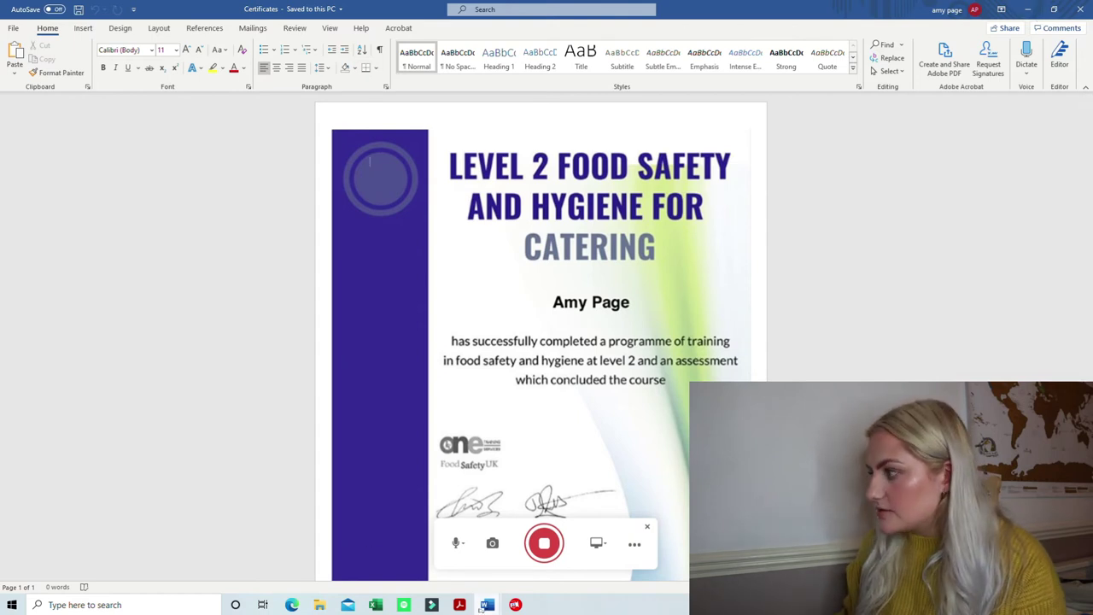
click(1071, 12)
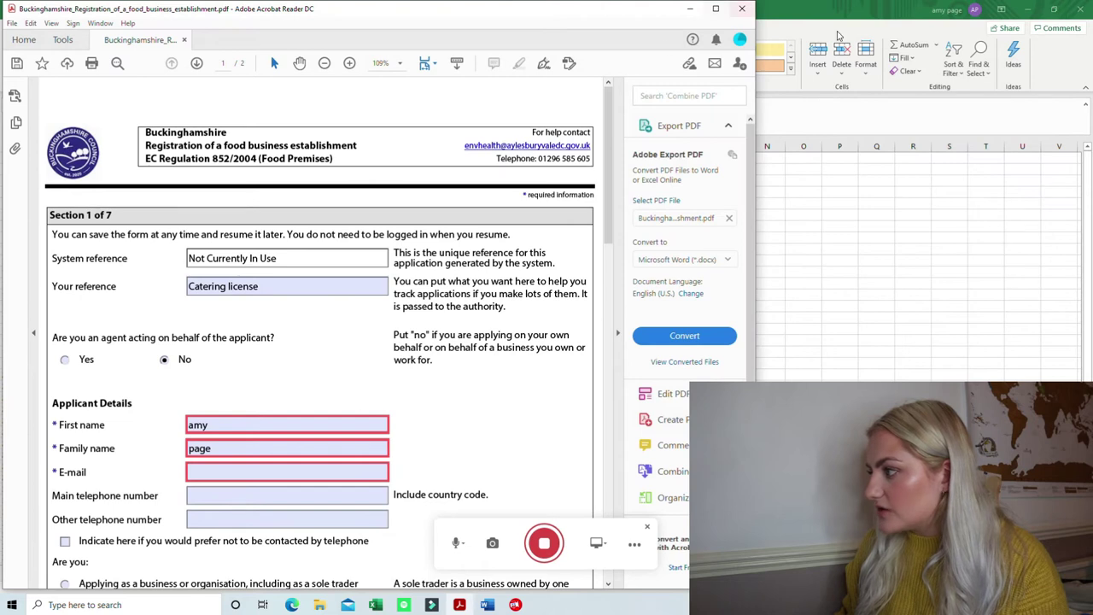
click(884, 10)
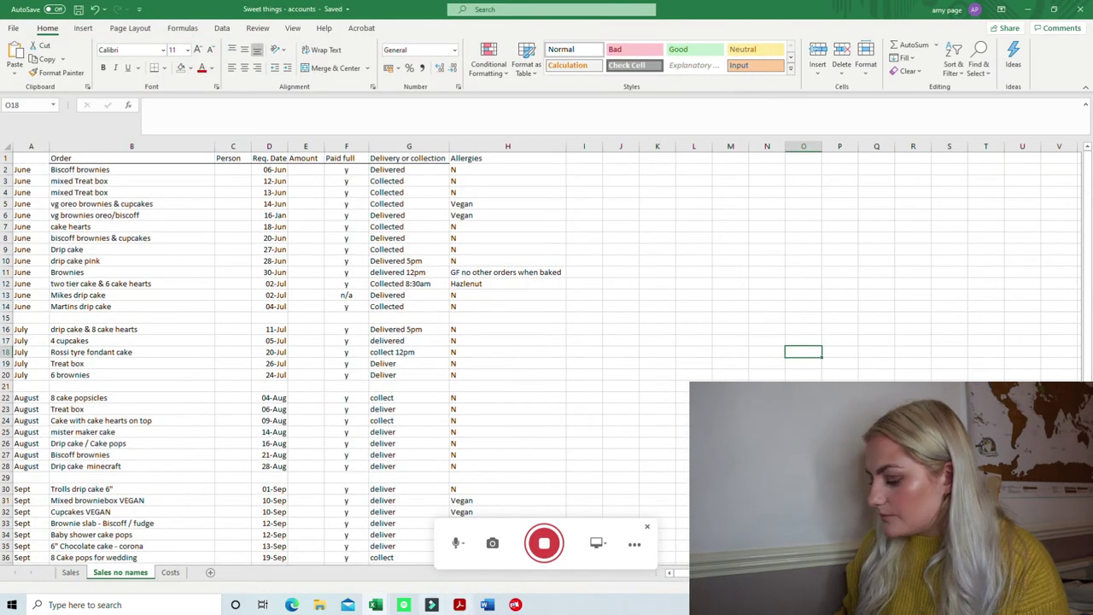
Step: Examine the Paid full and Delivery or collection columns of the Sales no names sheet for the June to November orders
mouse_move(487, 605)
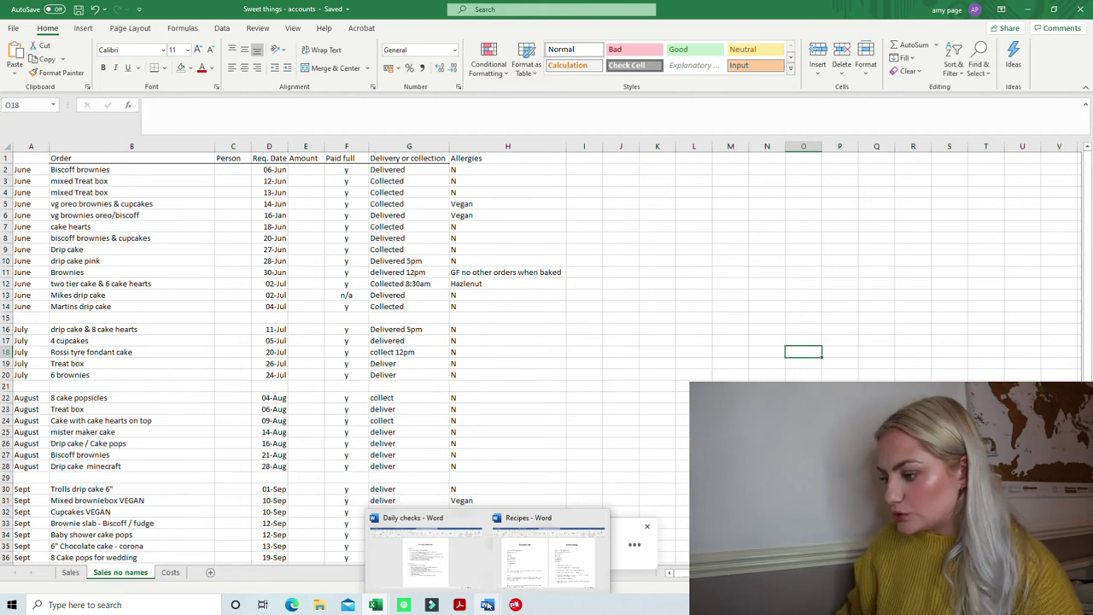
click(517, 465)
click(587, 329)
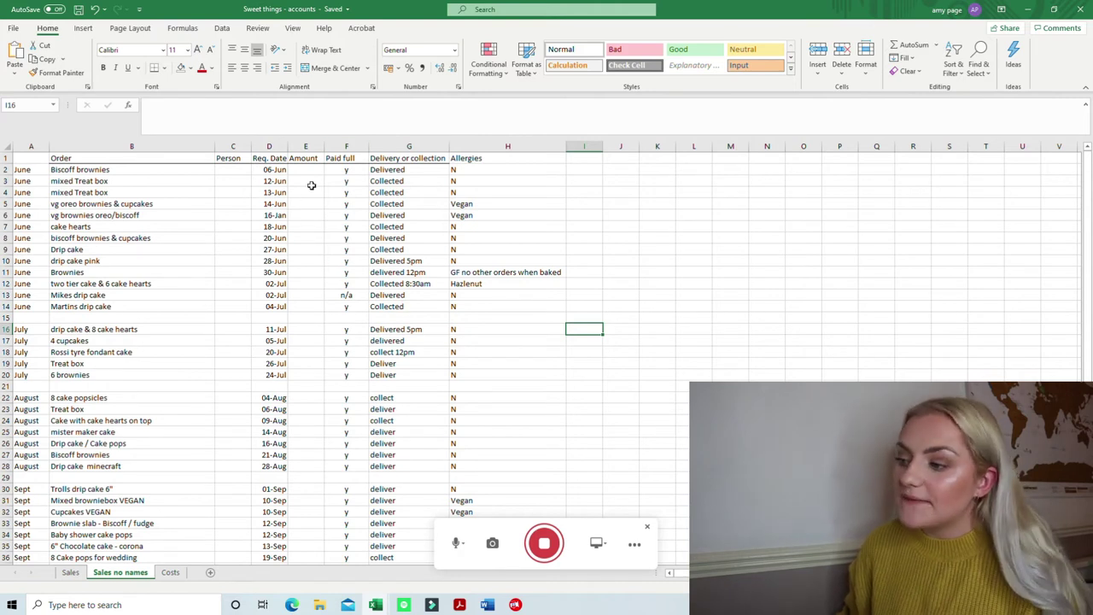
click(340, 240)
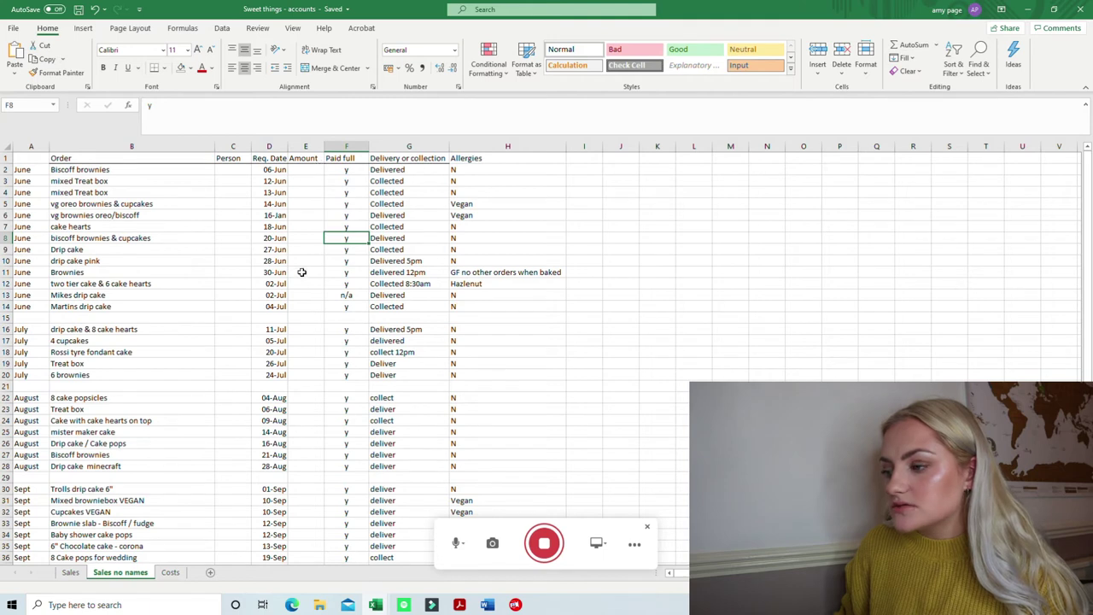
click(347, 172)
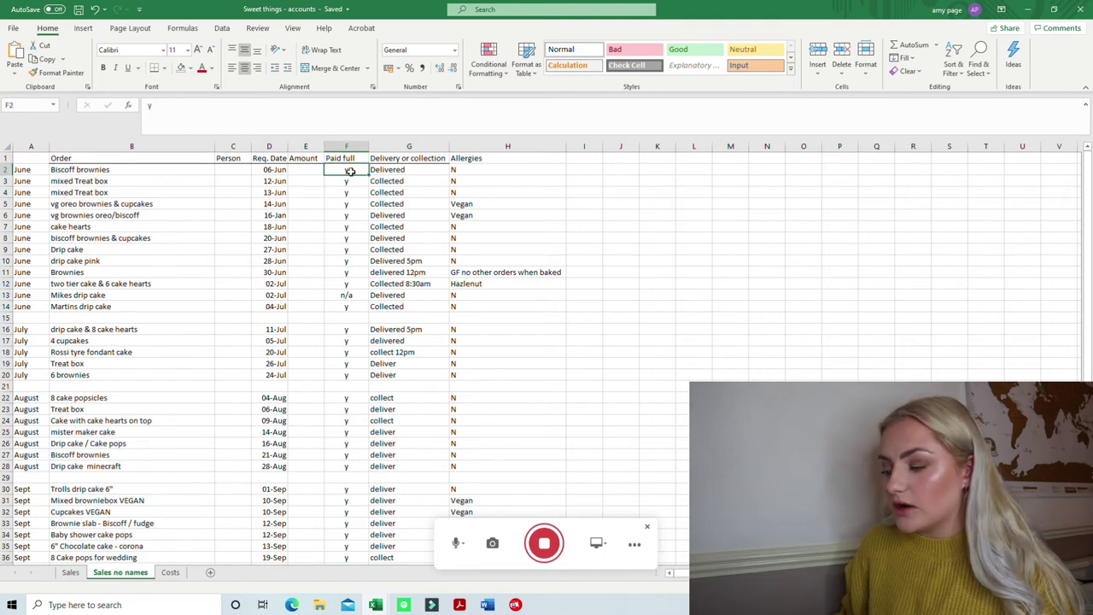
scroll(362, 252, down, 3)
scroll(362, 252, down, 8)
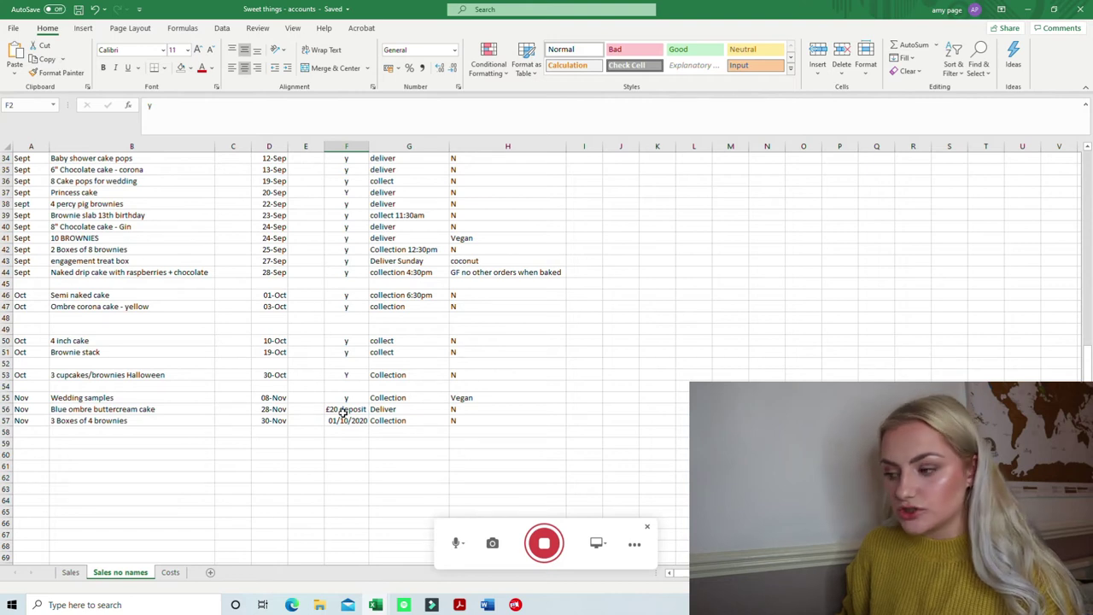
scroll(382, 410, up, 5)
scroll(349, 274, up, 6)
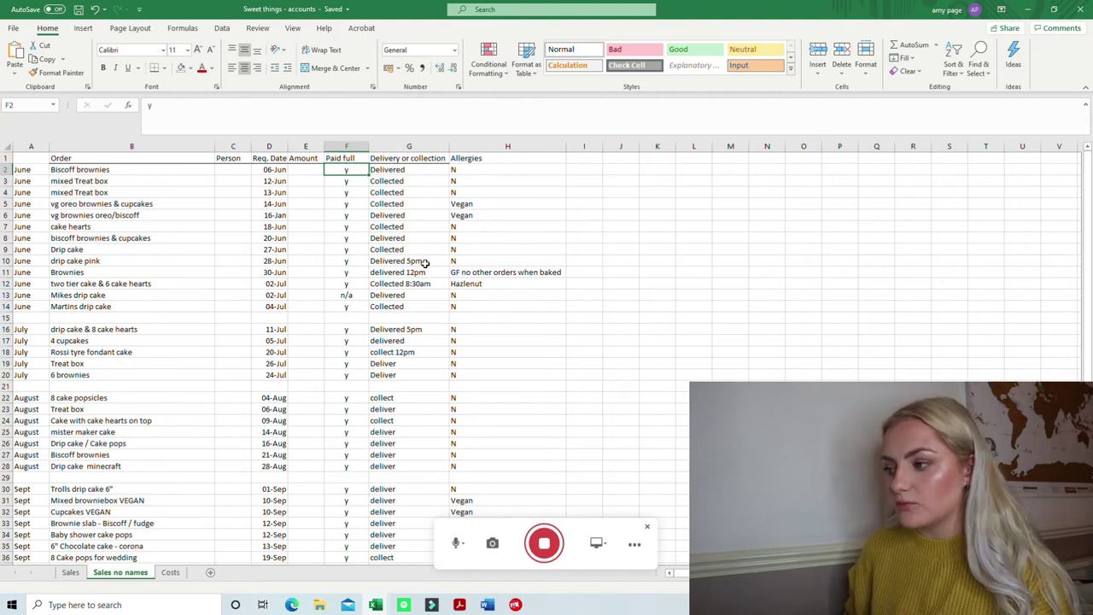
scroll(391, 424, down, 8)
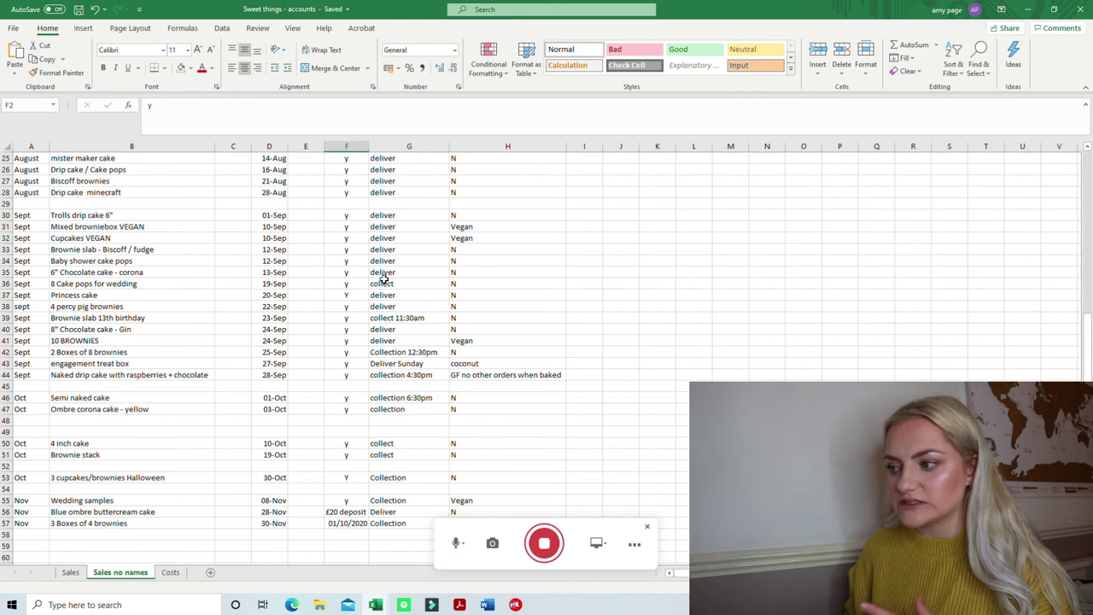
scroll(443, 299, up, 8)
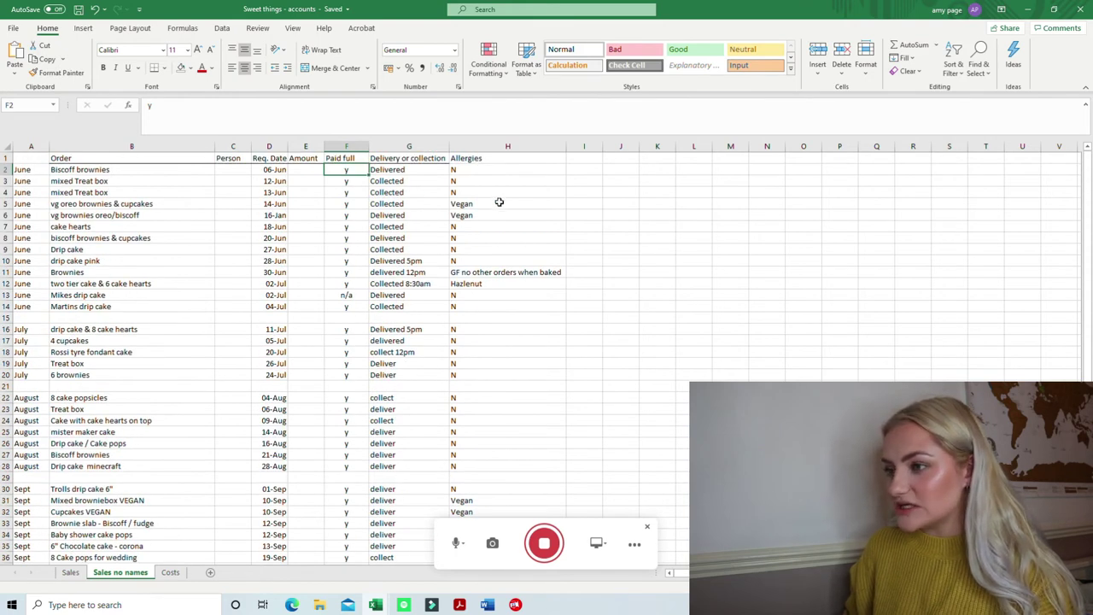
Step: Examine the Allergies column through the whole order list, checking the two tier cake, engagement treat box, naked drip cake and wedding samples orders
click(488, 158)
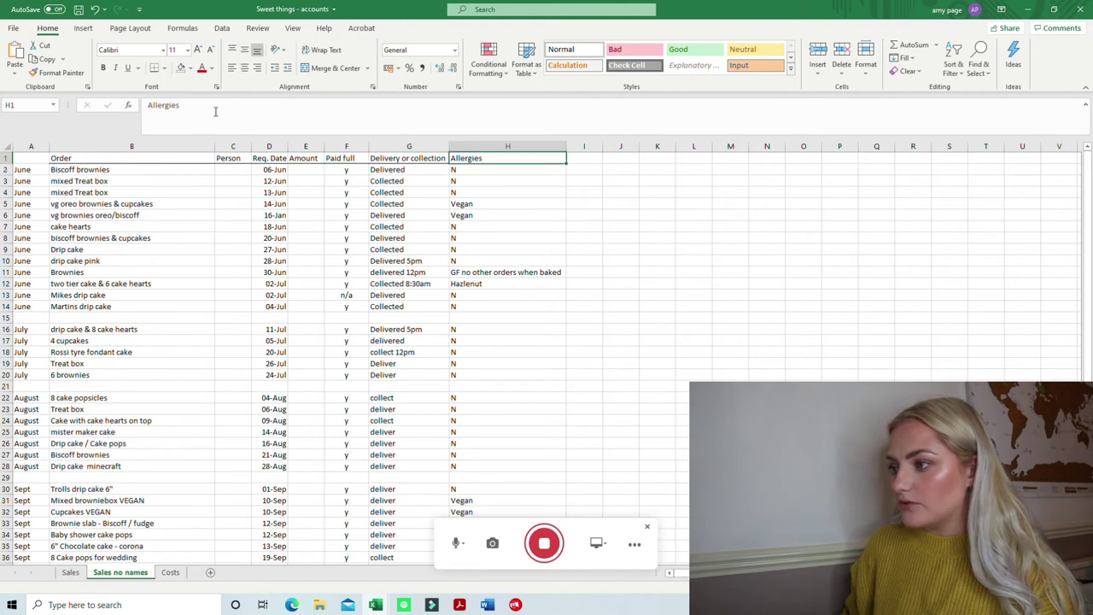
click(618, 249)
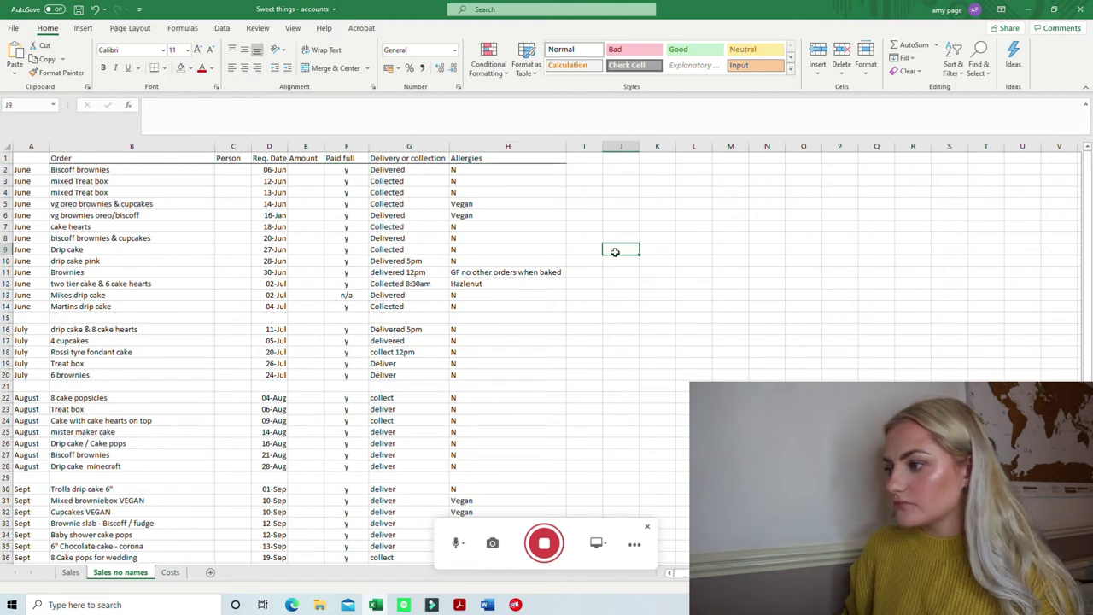
click(479, 282)
scroll(483, 278, down, 8)
scroll(486, 273, down, 3)
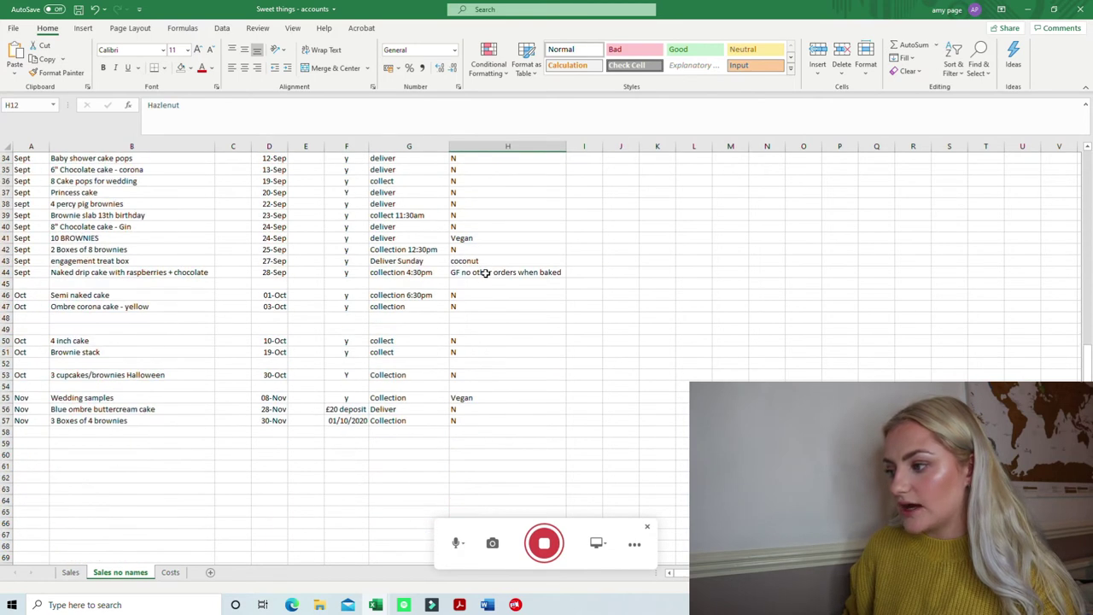
click(504, 262)
click(504, 272)
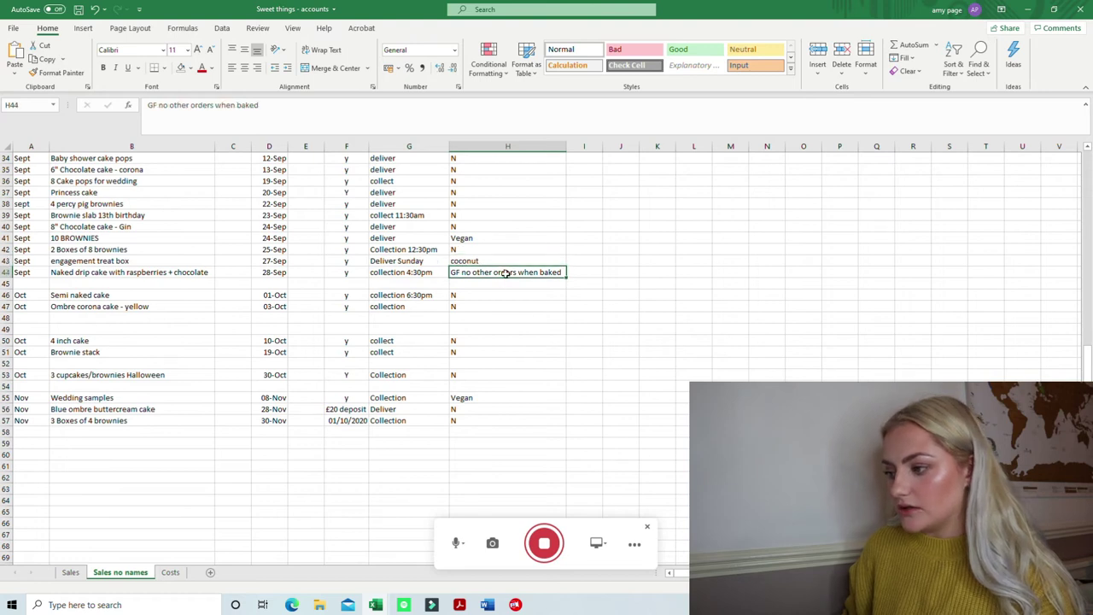
click(492, 398)
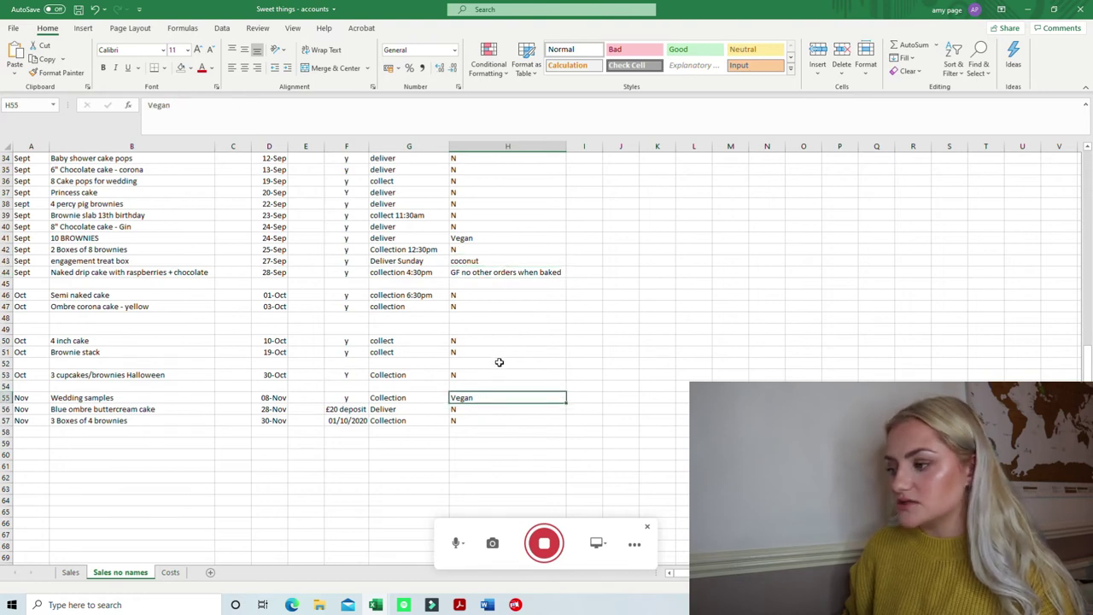
scroll(493, 357, up, 11)
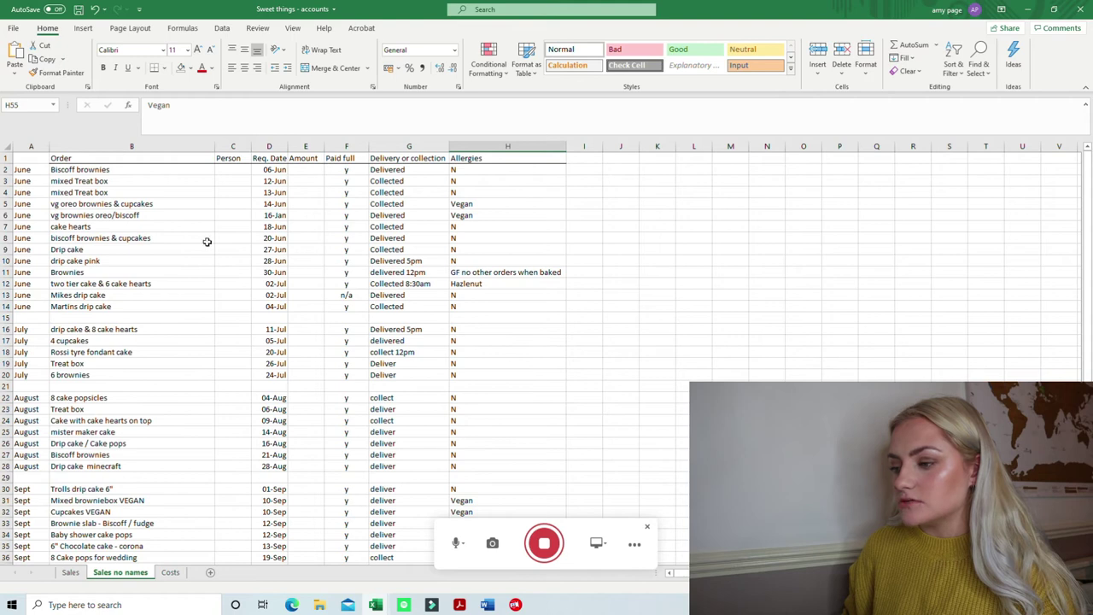
scroll(345, 462, down, 7)
scroll(344, 453, down, 5)
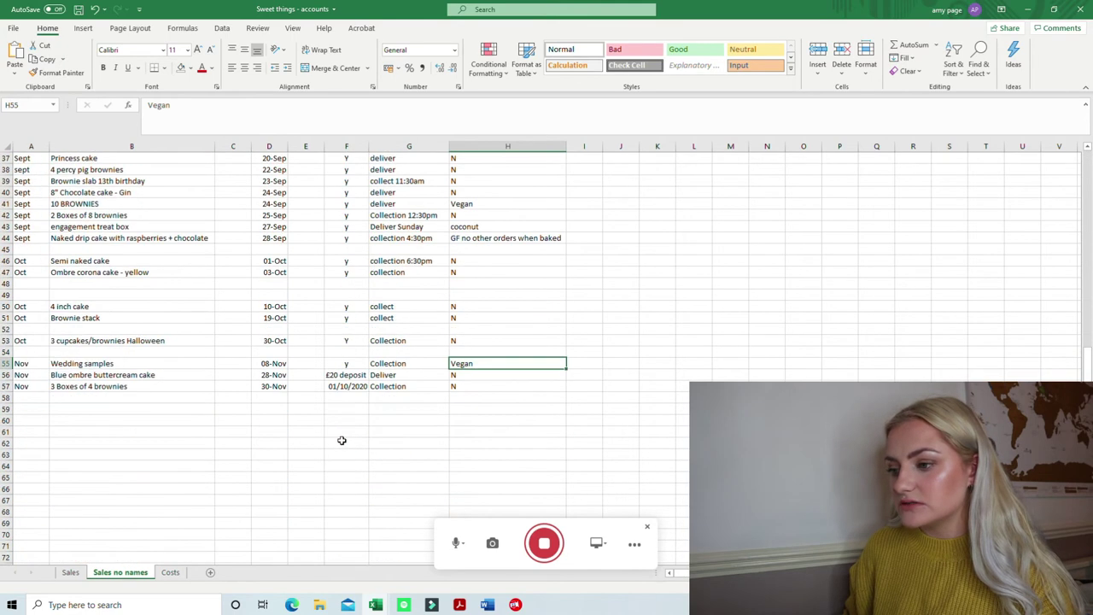
scroll(341, 440, up, 12)
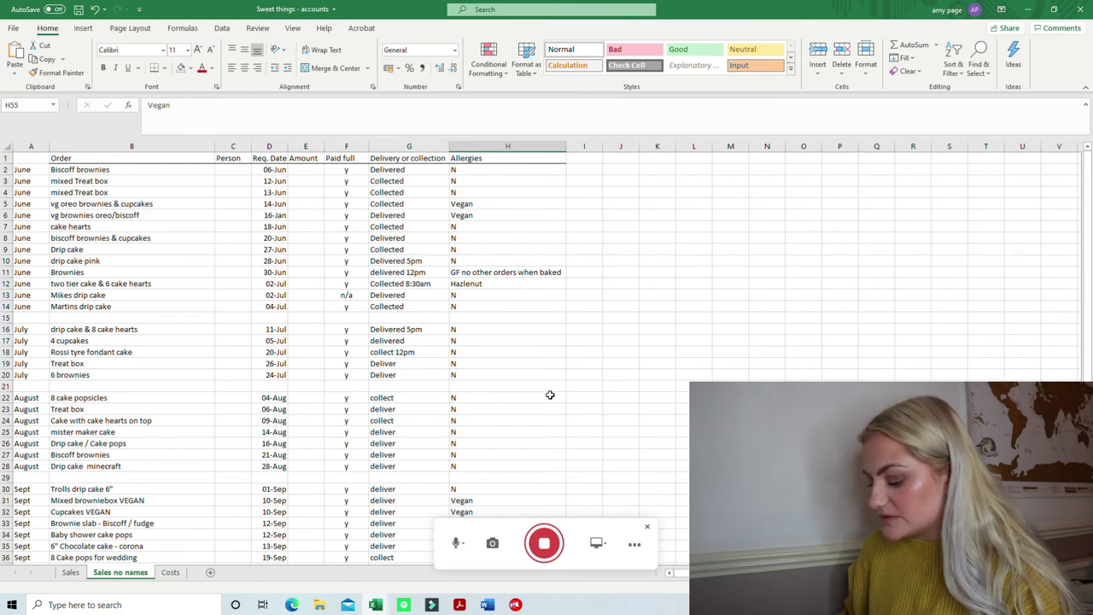
Step: Switch to the Buckinghamshire food business registration PDF in Acrobat Reader, maximise its window and zoom out to 71%
click(1028, 11)
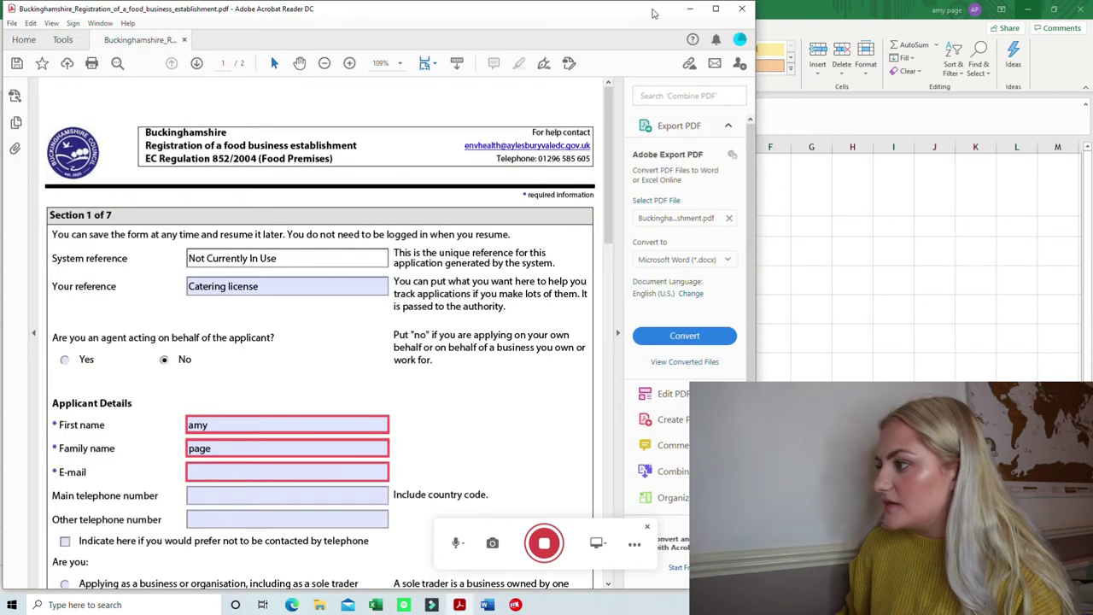
click(716, 9)
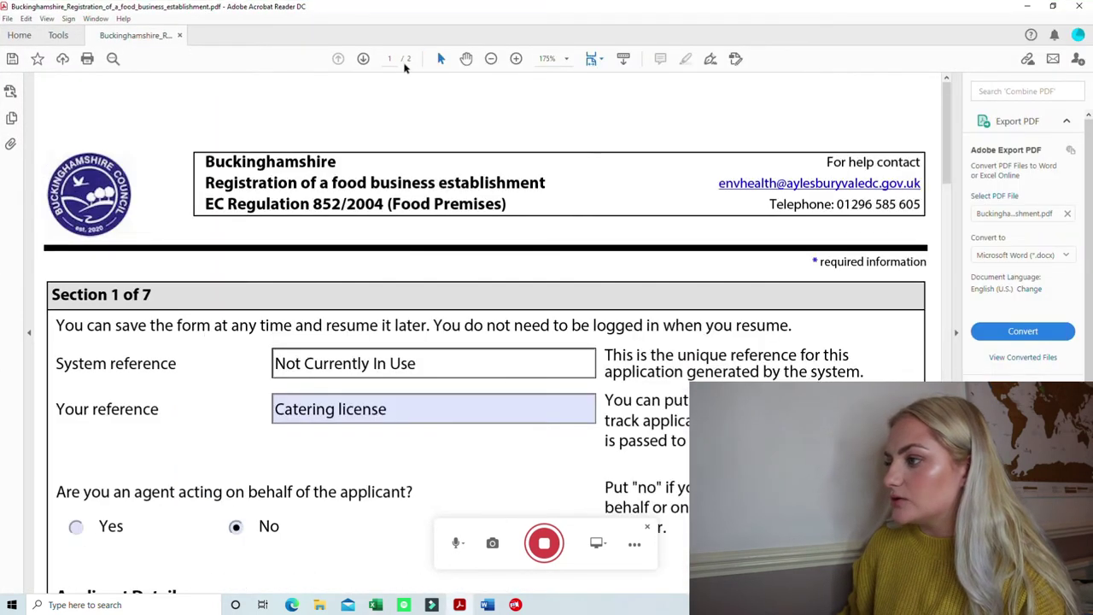
click(491, 58)
click(491, 58)
click(491, 58)
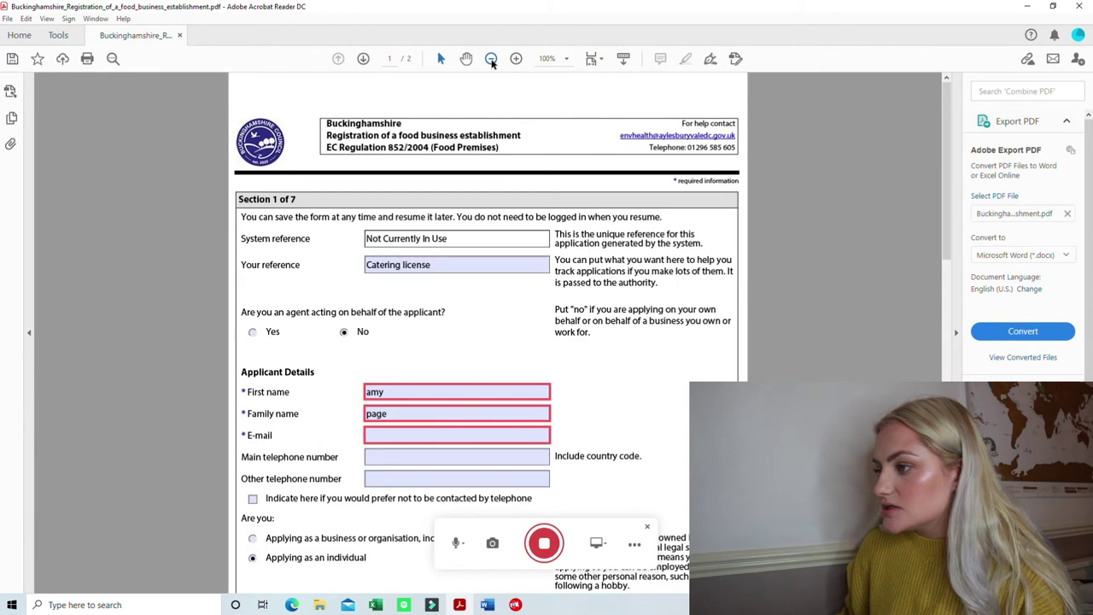
click(491, 58)
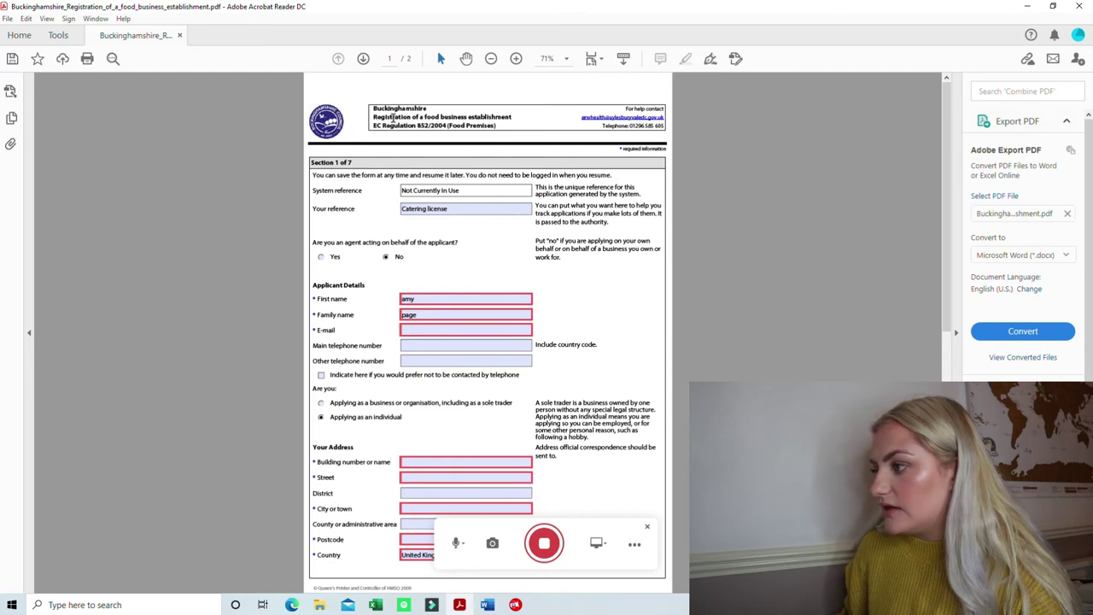
Step: Review the applicant details in section 1 and the establishment details in section 2 of the registration form, ending at section 3
scroll(430, 151, down, 2)
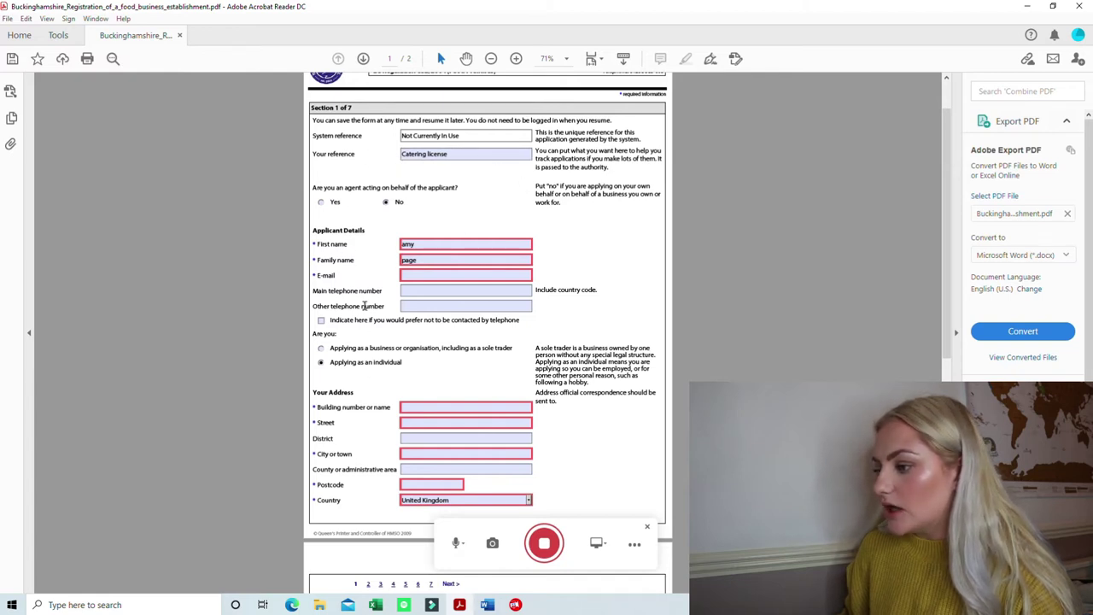
scroll(429, 369, down, 1)
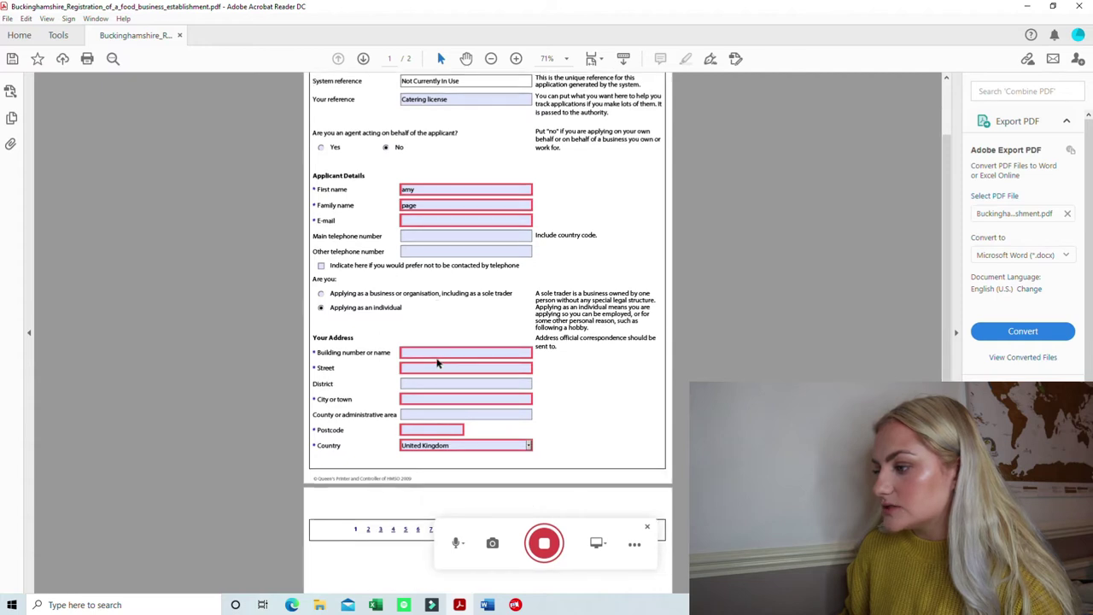
scroll(439, 361, down, 1)
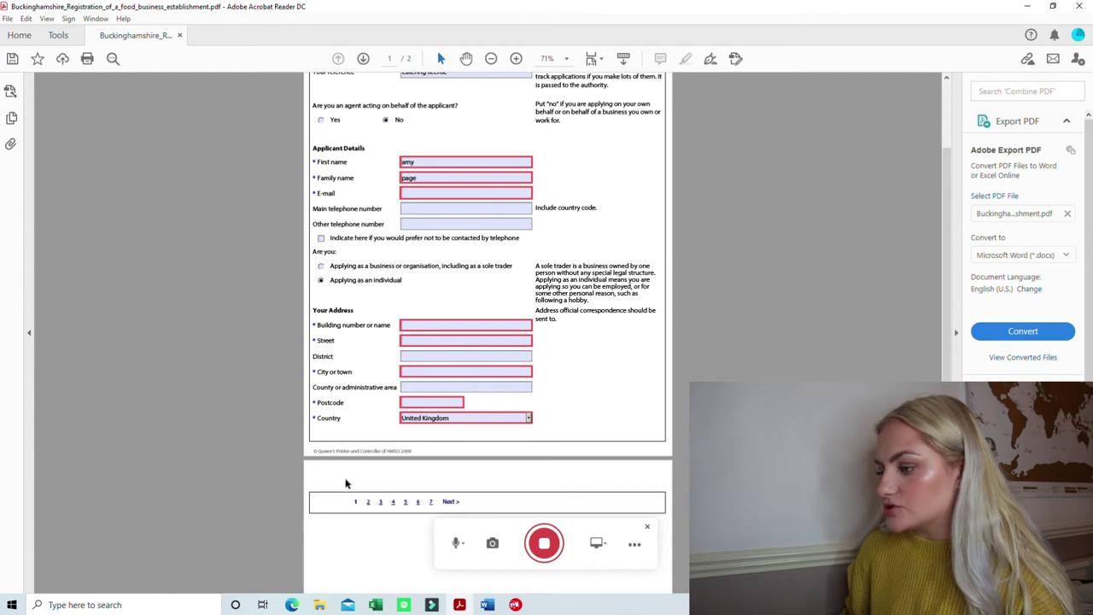
click(368, 503)
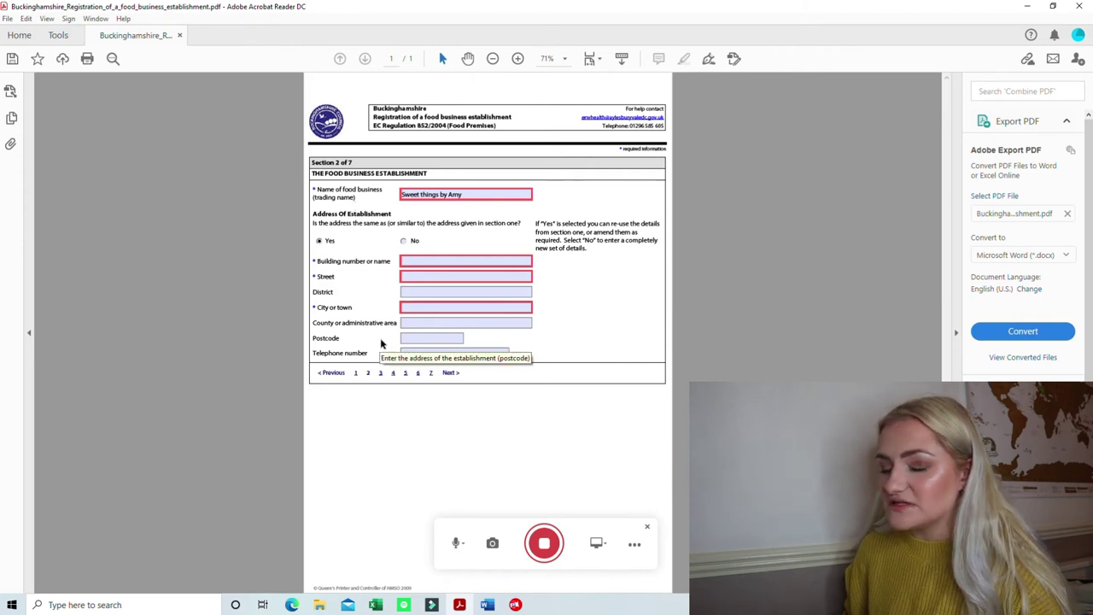
click(420, 309)
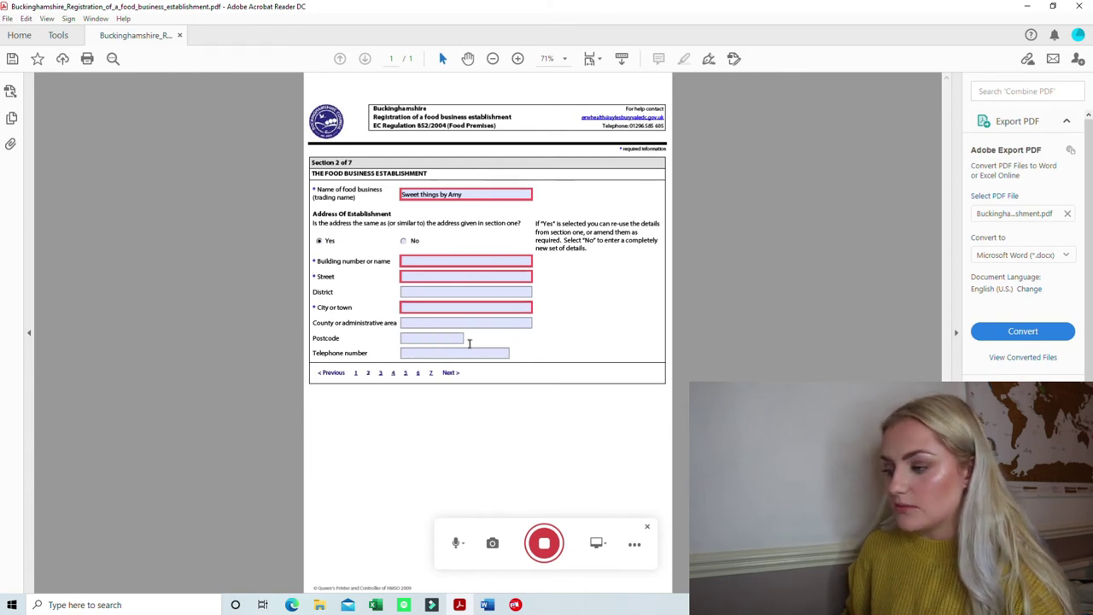
click(381, 373)
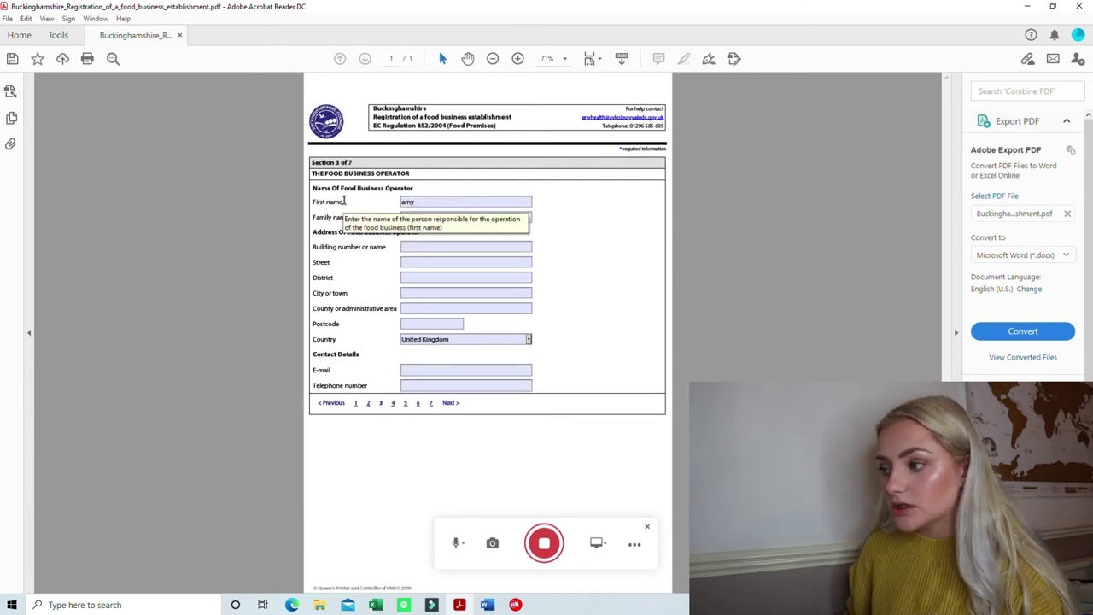
Step: Review the food business operator's address and country fields in section 3, and go to section 4 of the form
click(466, 260)
click(454, 248)
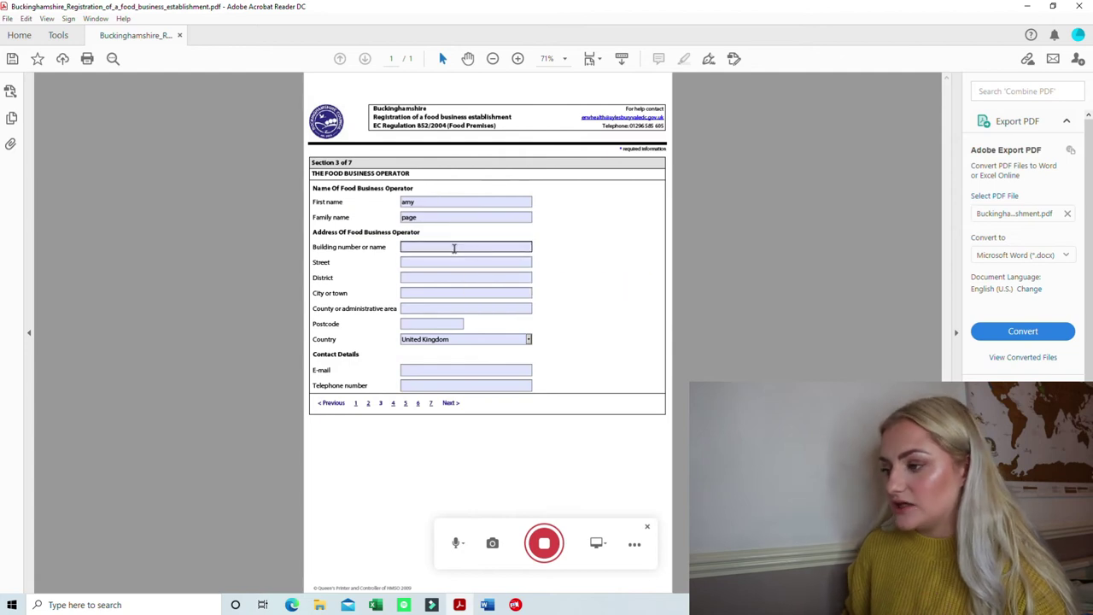
click(418, 338)
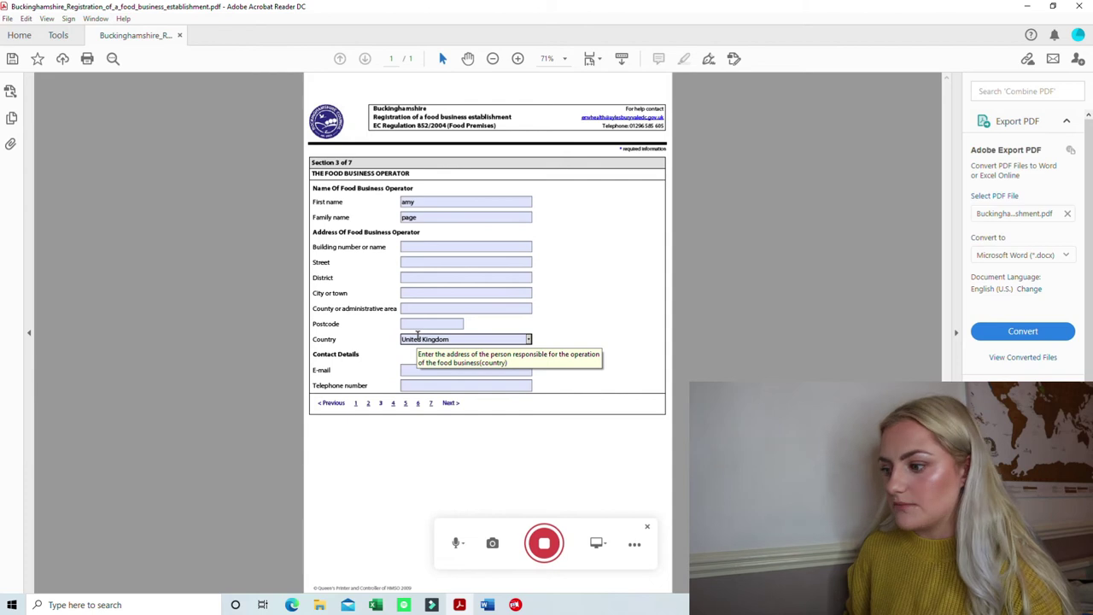
click(403, 410)
click(395, 403)
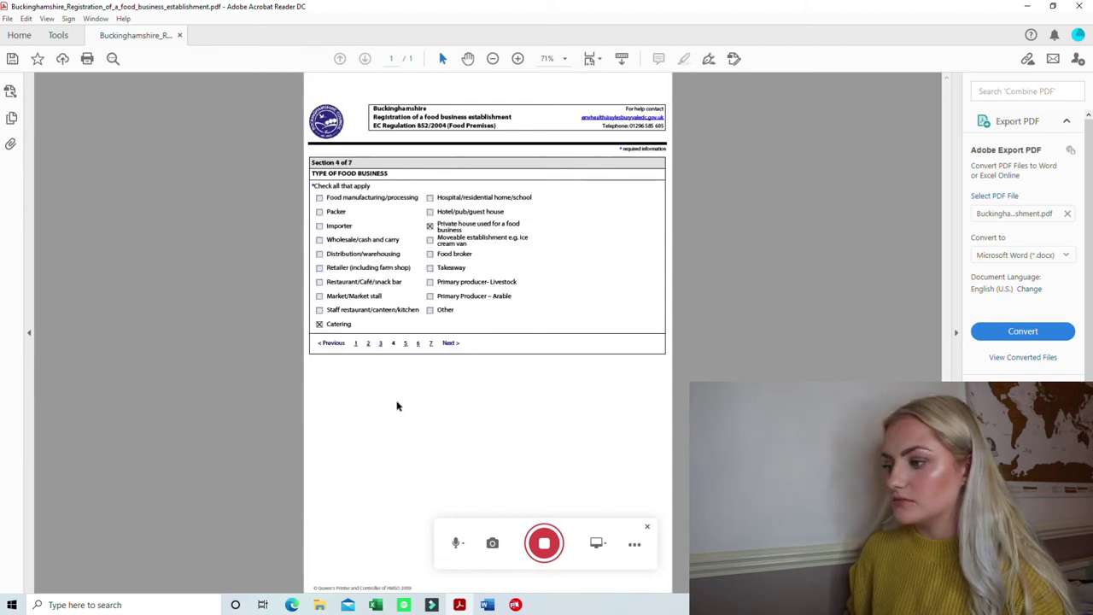